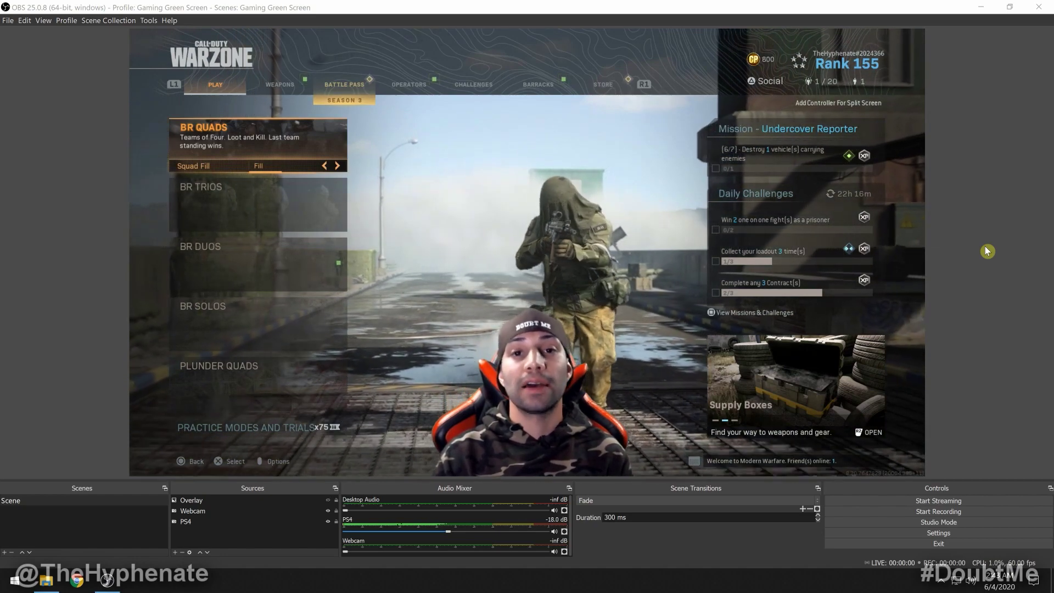
Step: Select the Webcam source and drag it from the corner down-left over the Warzone gameplay
left_click(281, 510)
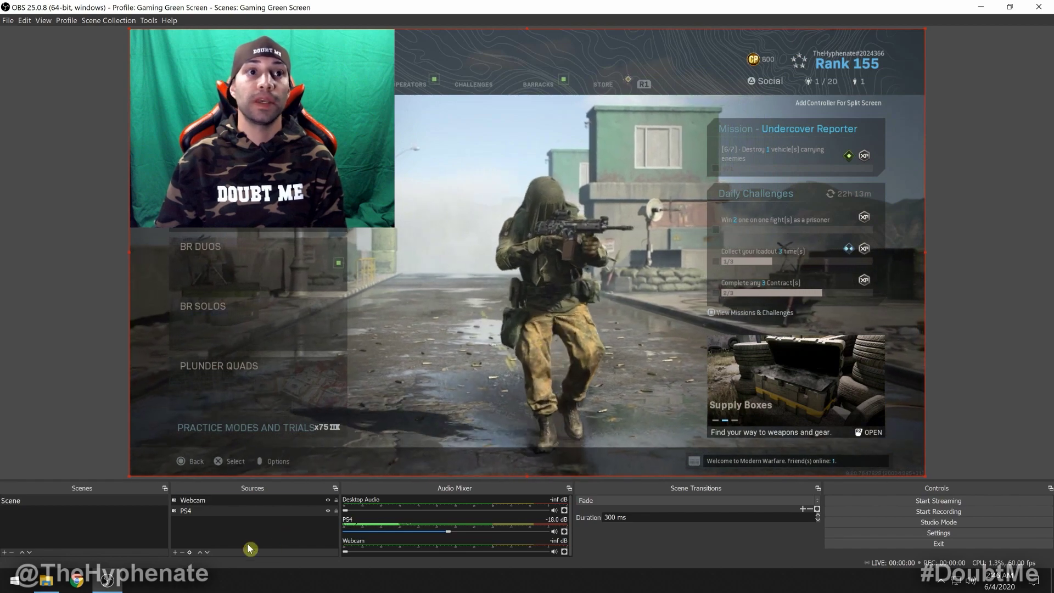
left_click(205, 512)
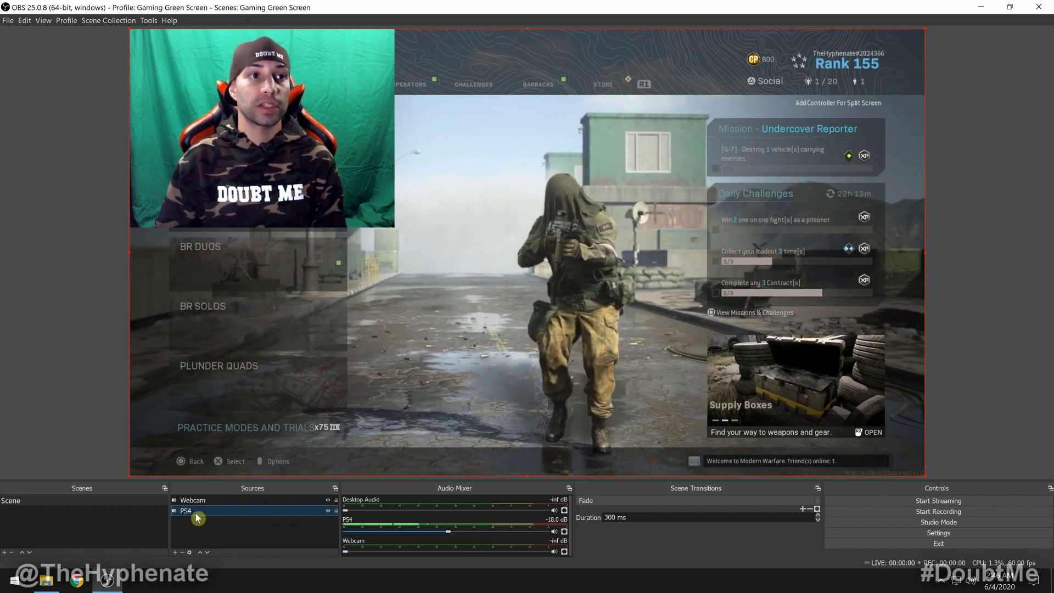
left_click(190, 500)
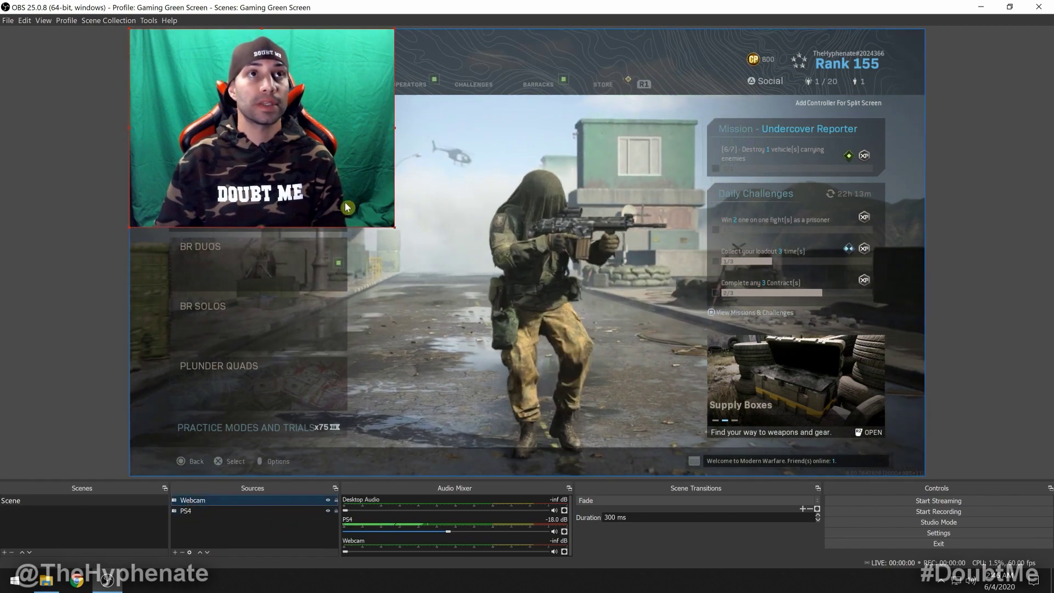
left_click_drag(310, 112, 341, 155)
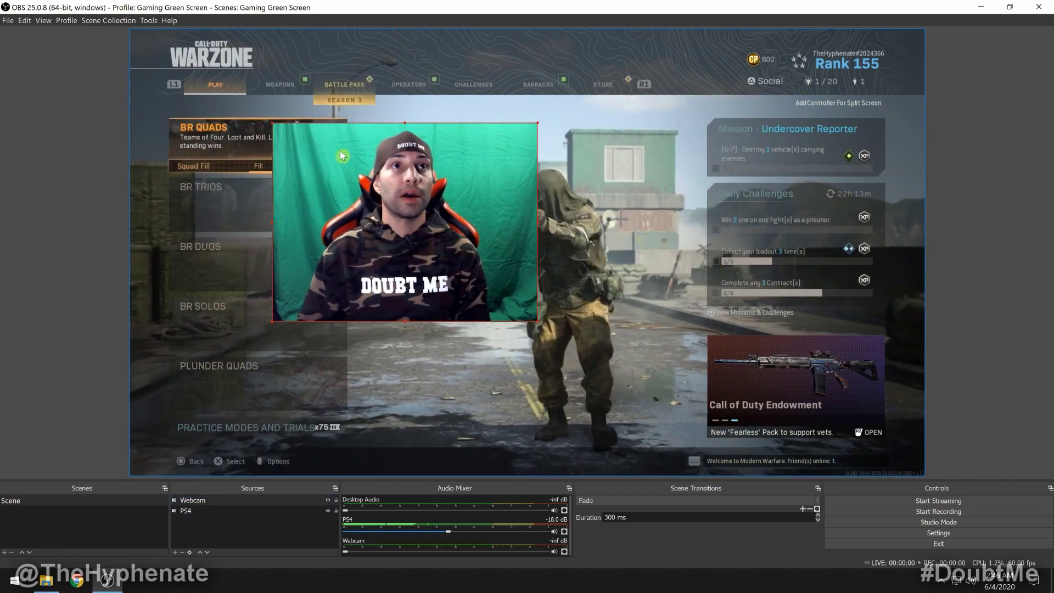
left_click_drag(473, 186, 409, 235)
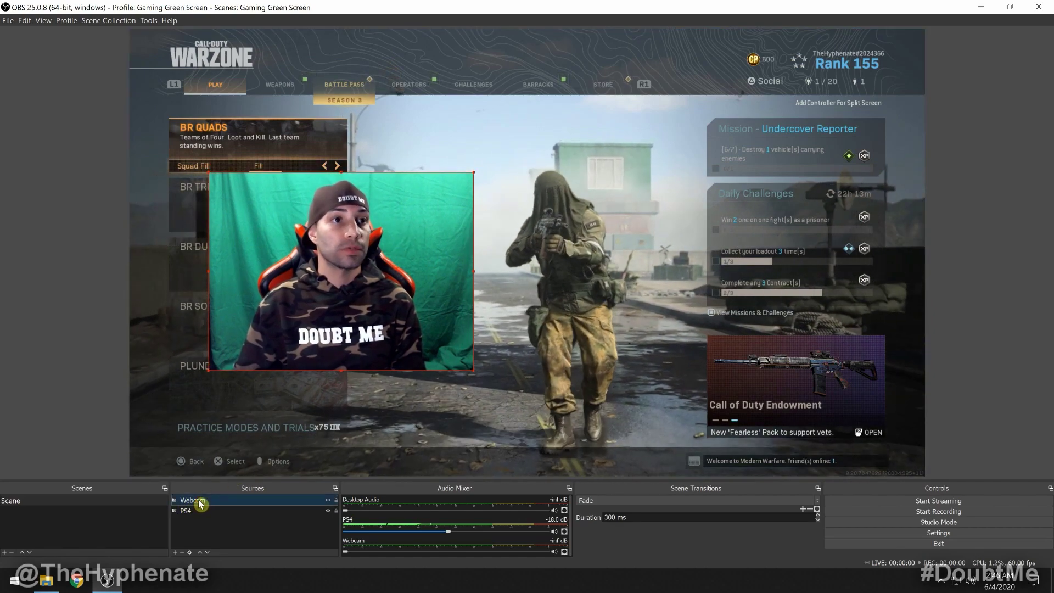
Step: Add a Chroma Key effect filter to the Webcam source through its Filters window
right_click(217, 500)
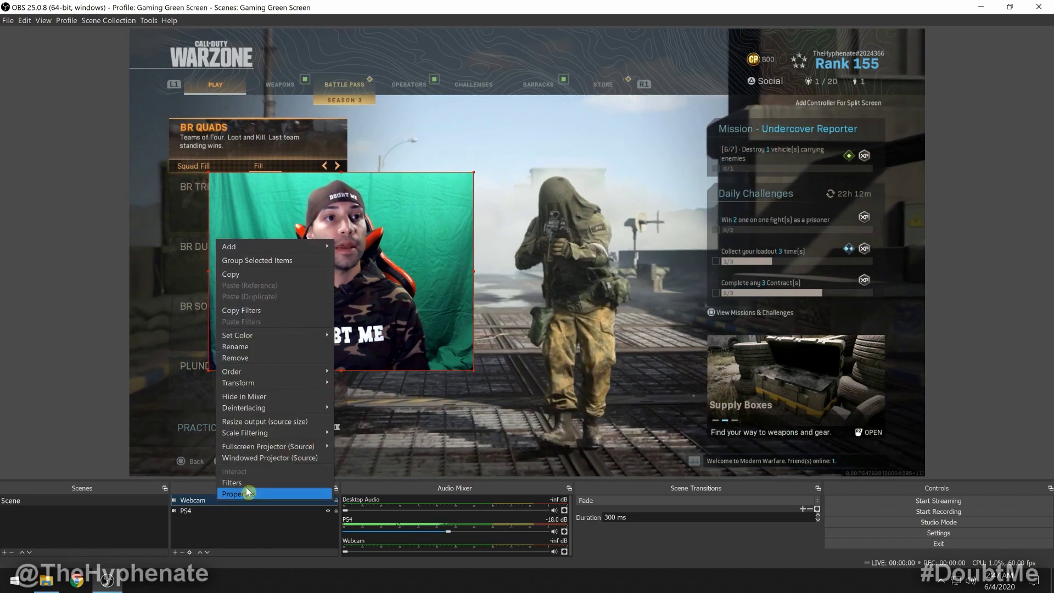
left_click(246, 483)
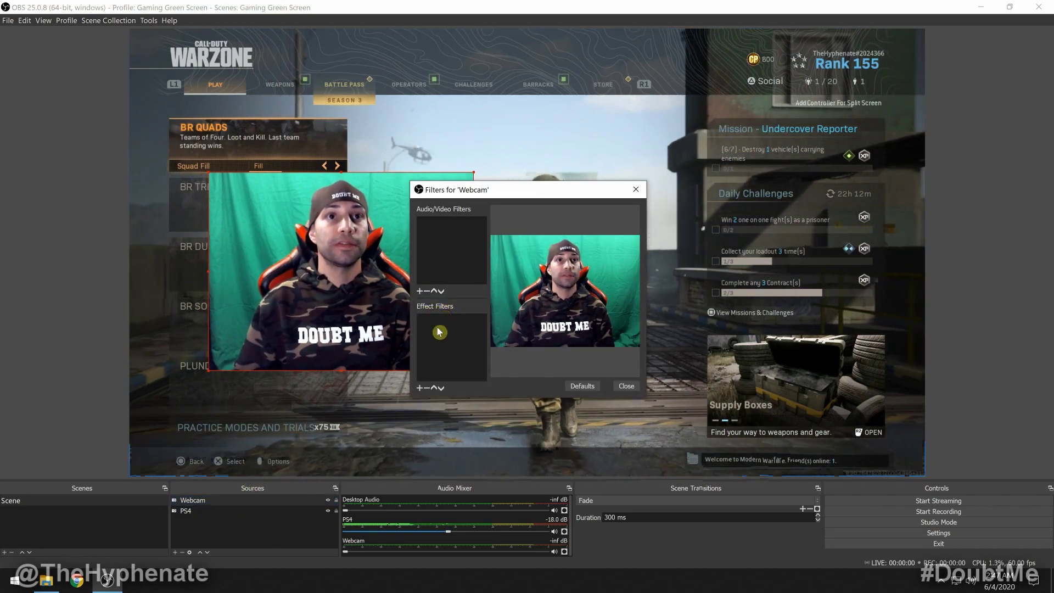
left_click(419, 388)
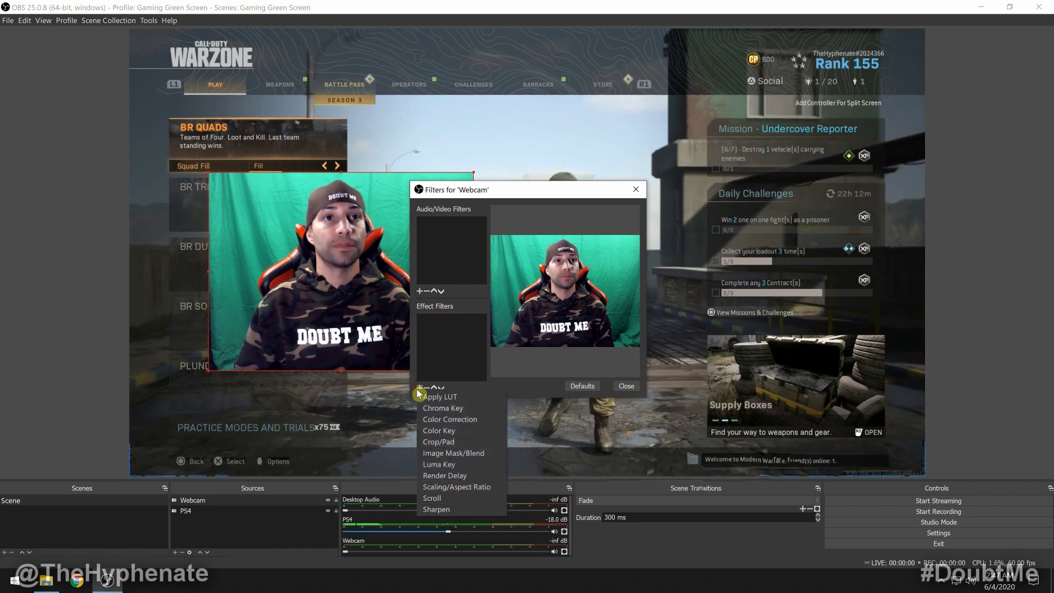
left_click(439, 409)
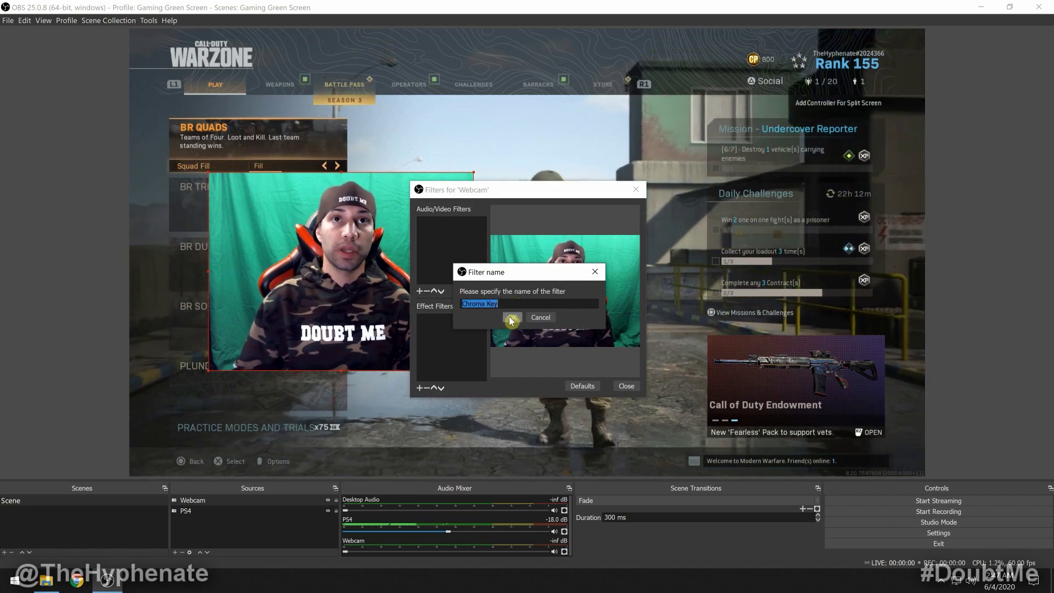
left_click(511, 317)
left_click_drag(488, 190, 521, 159)
Step: Resize the Filters for 'Webcam' window larger to show all Chroma Key settings and preview
left_click_drag(677, 367, 905, 462)
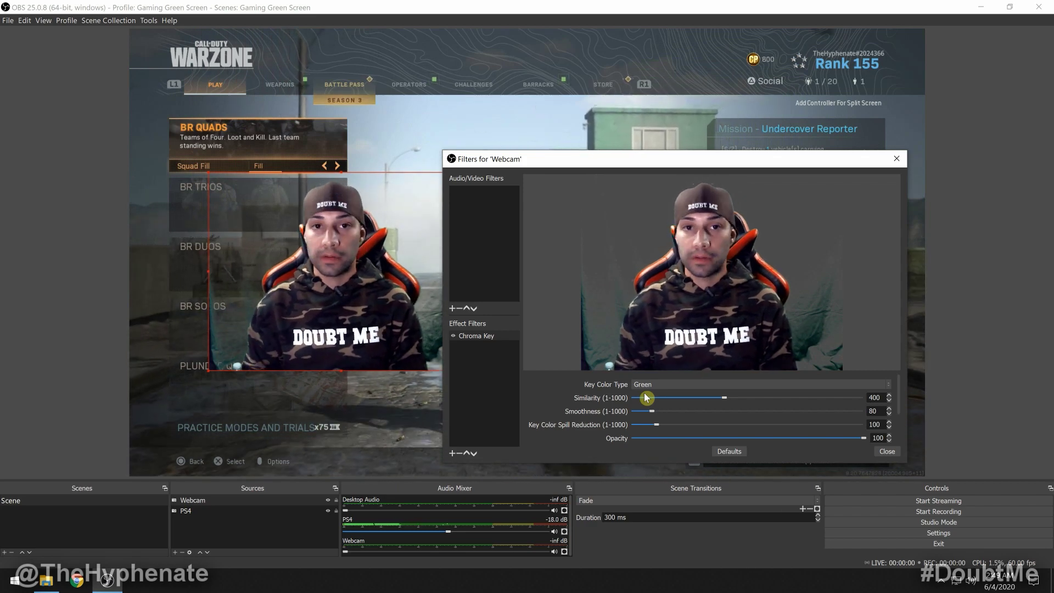
left_click(660, 385)
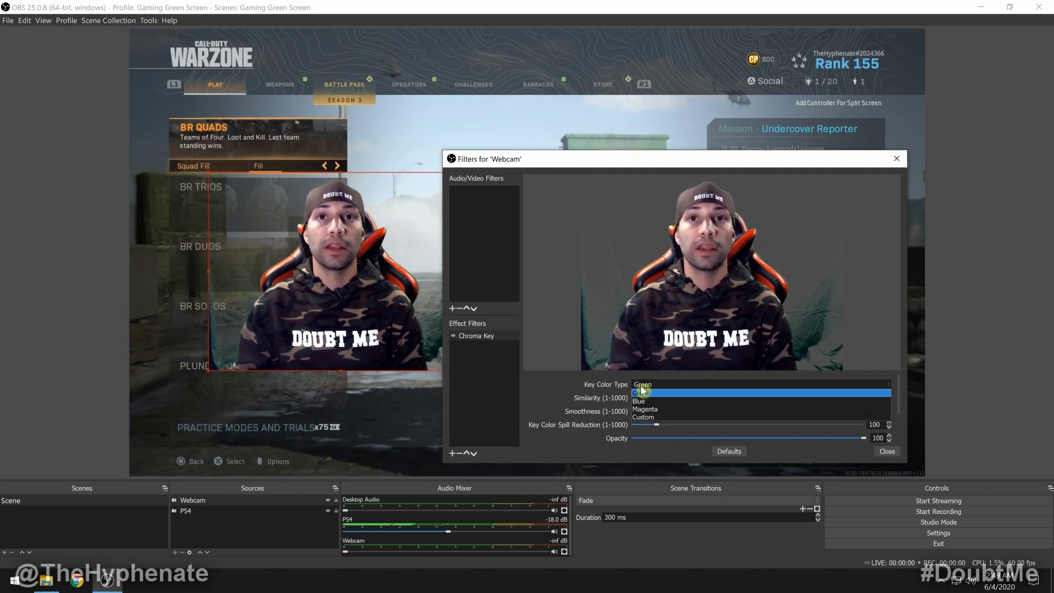
Step: Keep Green as key colour, tune Similarity to 428 and ease Smoothness to 51
left_click(616, 374)
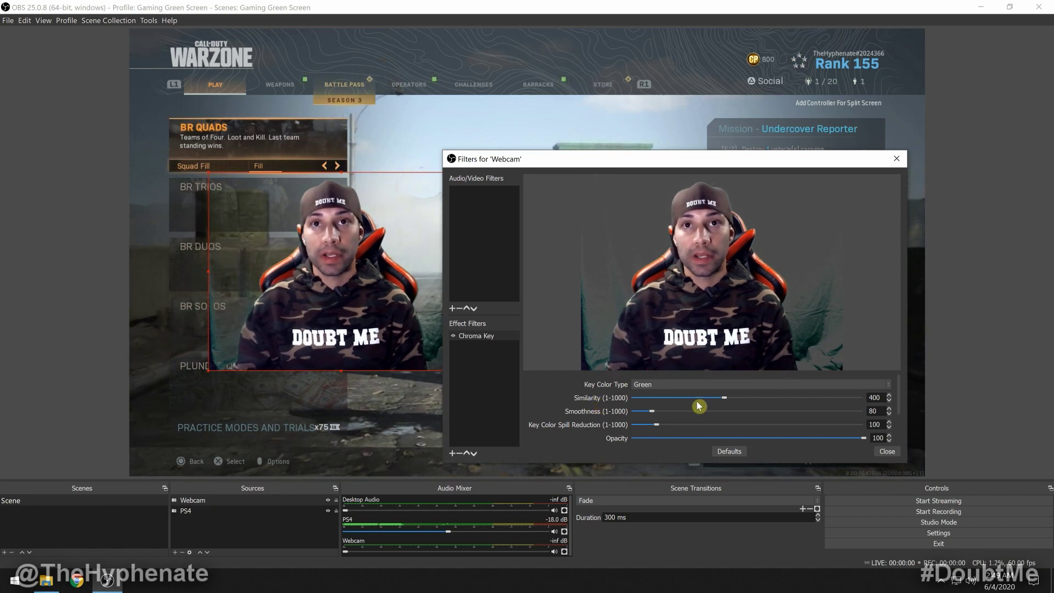
left_click(727, 398)
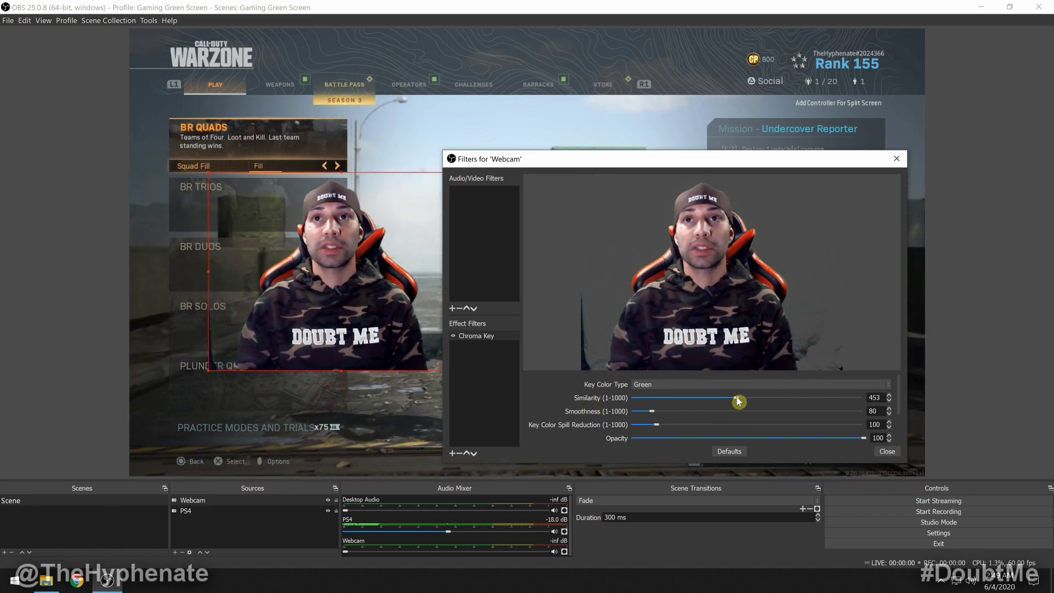
mouse_move(722, 401)
left_mouse_down()
mouse_move(689, 401)
mouse_move(743, 401)
left_mouse_up()
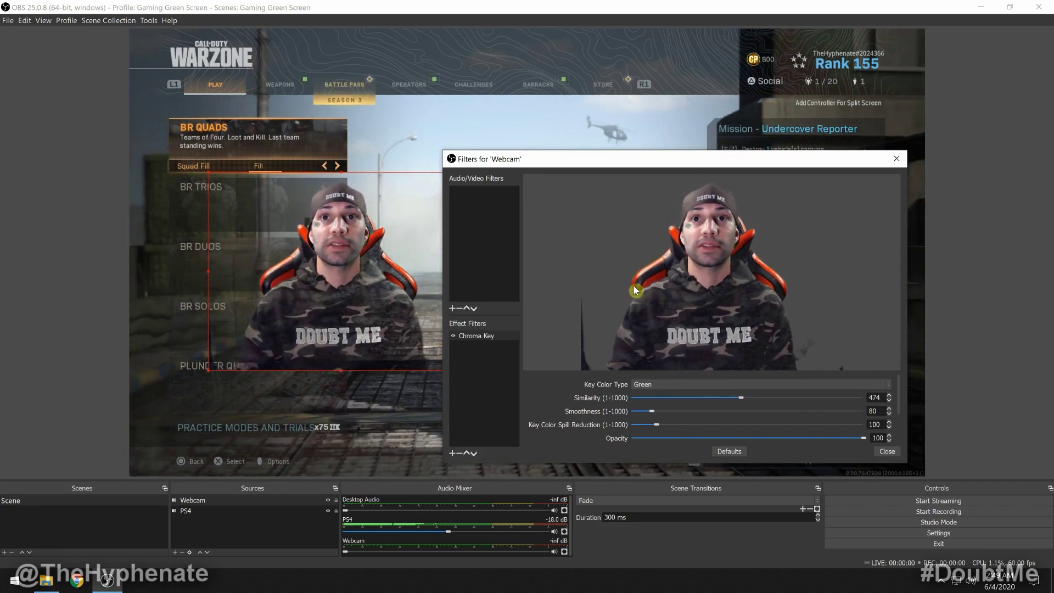
mouse_move(738, 399)
left_mouse_down()
mouse_move(698, 399)
mouse_move(735, 399)
left_mouse_up()
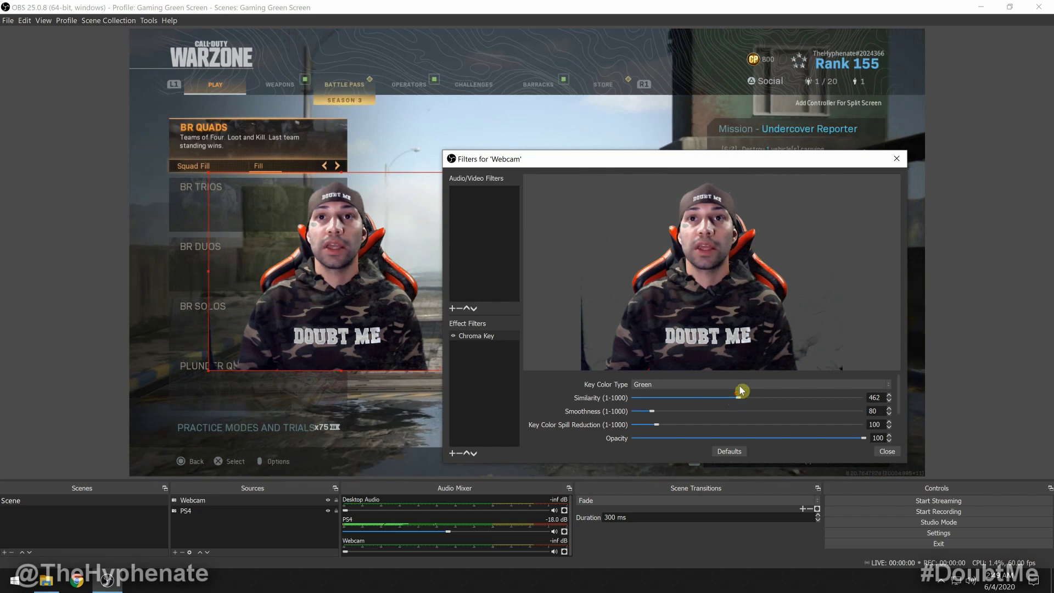
left_click(733, 399)
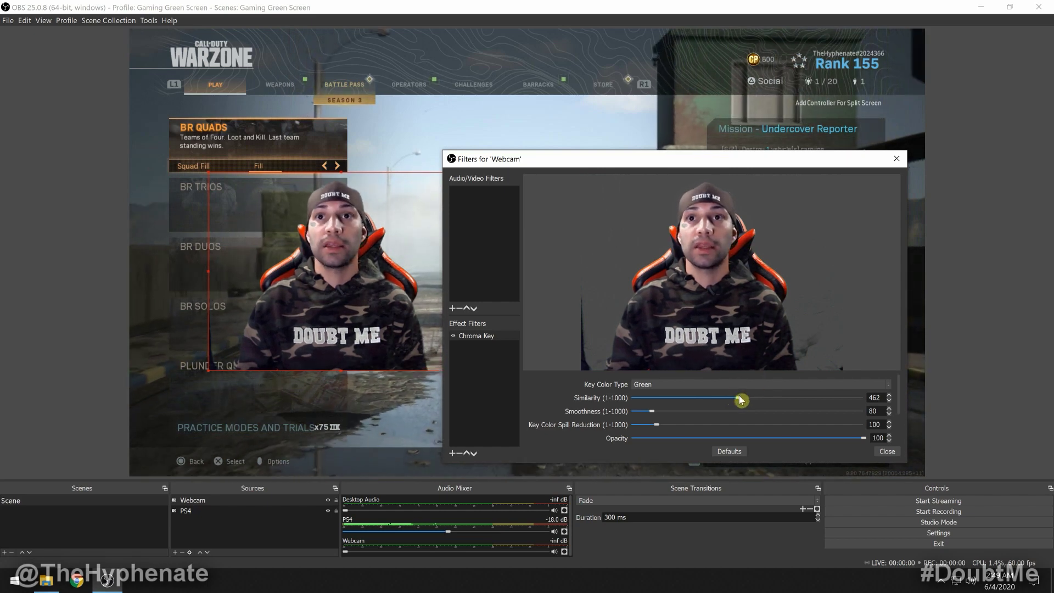
left_click_drag(731, 400, 730, 400)
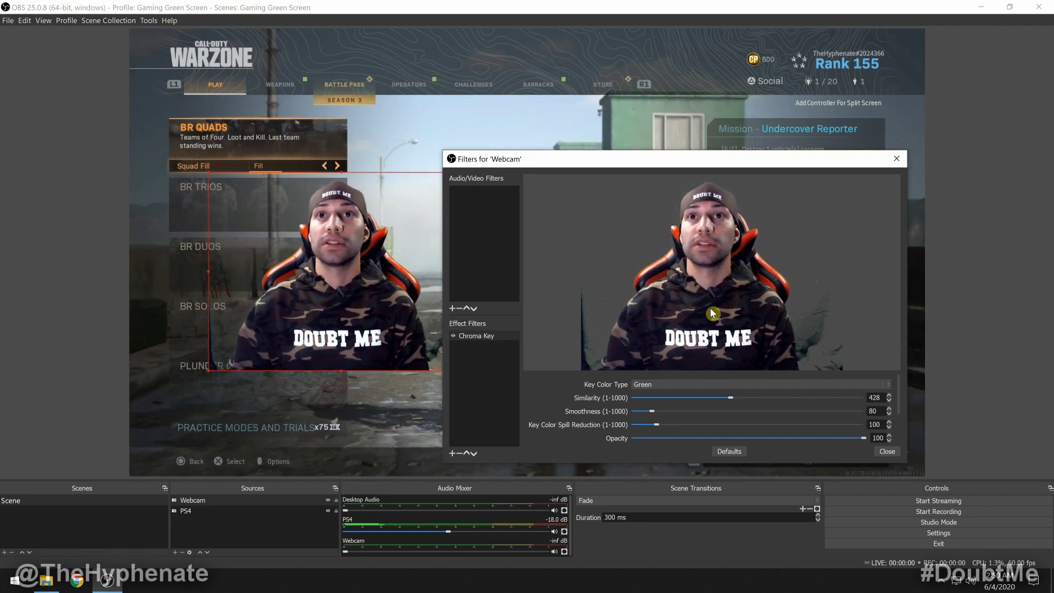
mouse_move(653, 415)
left_mouse_down()
mouse_move(669, 411)
mouse_move(632, 412)
mouse_move(641, 413)
left_mouse_up()
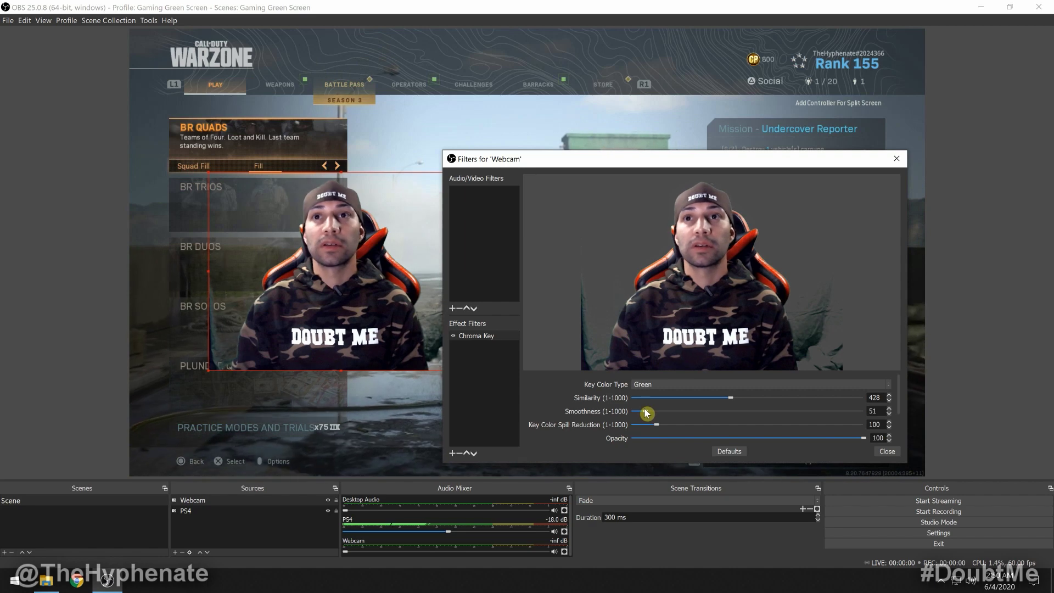
Step: Raise the Chroma Key Smoothness to 86 to soften the webcam edges
left_click_drag(645, 413, 652, 413)
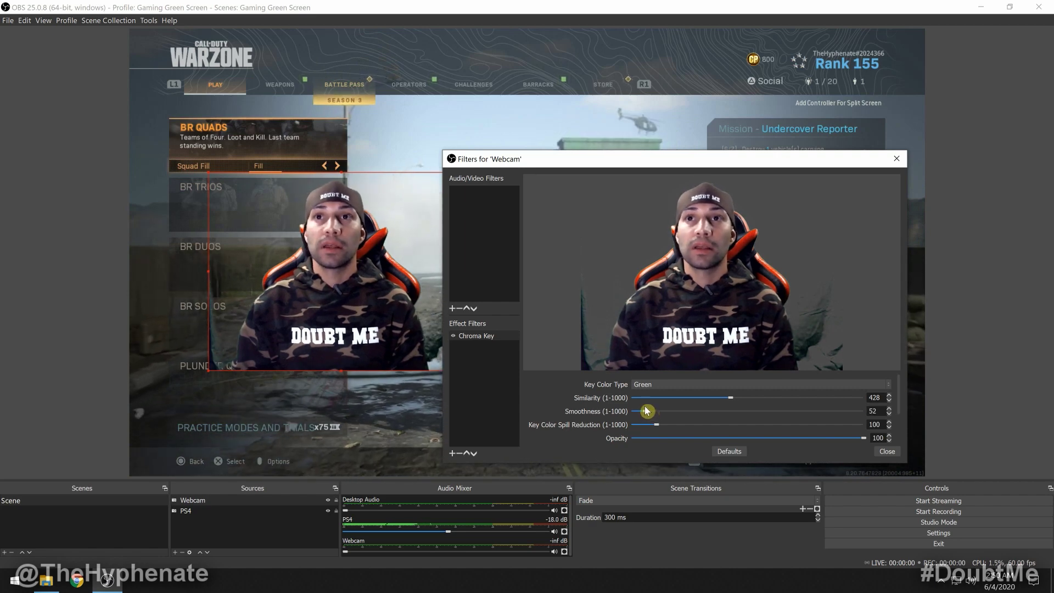
left_click_drag(657, 410, 658, 410)
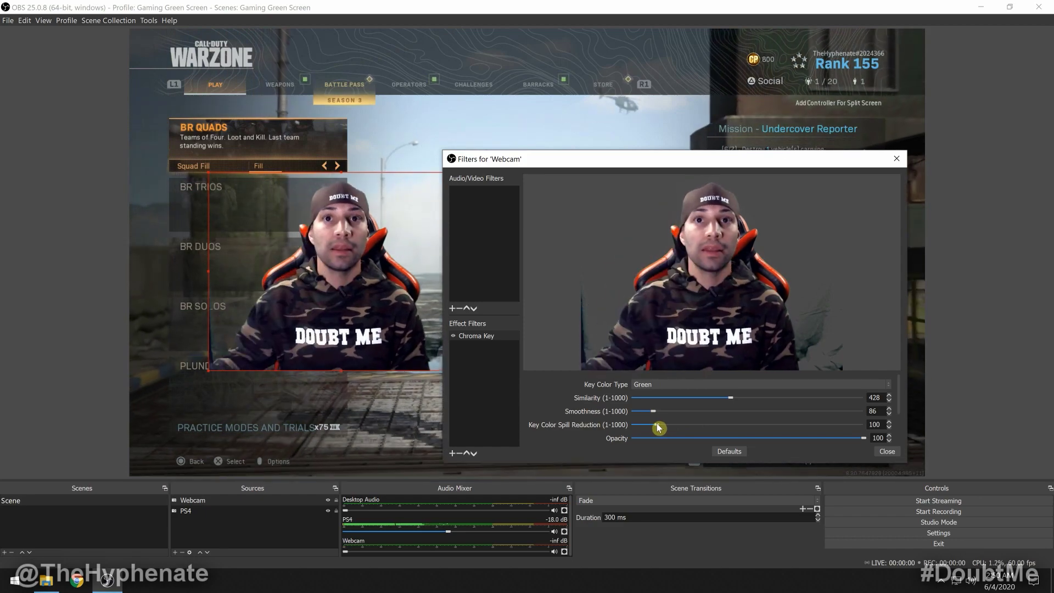
Step: Set the Key Color Spill Reduction to 183
left_click_drag(657, 423, 670, 419)
left_click_drag(678, 423, 744, 415)
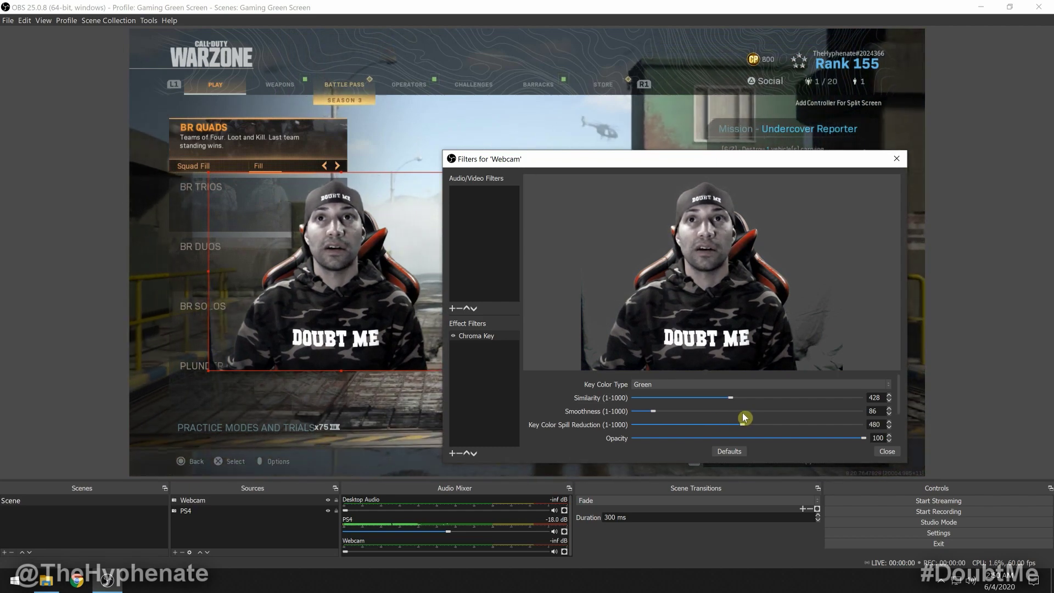
left_click_drag(680, 416, 649, 423)
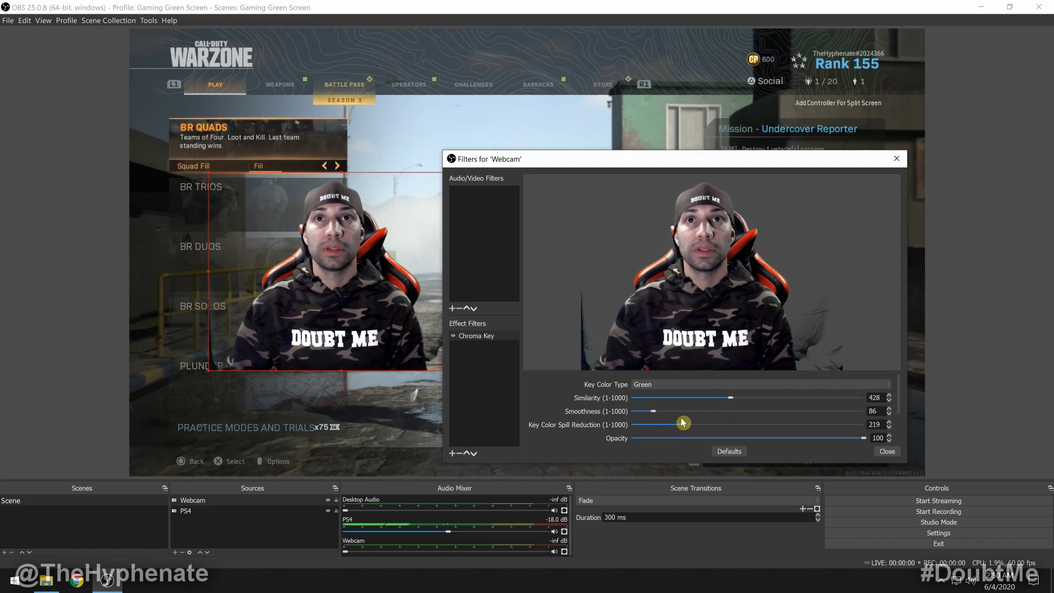
left_click_drag(662, 422, 675, 420)
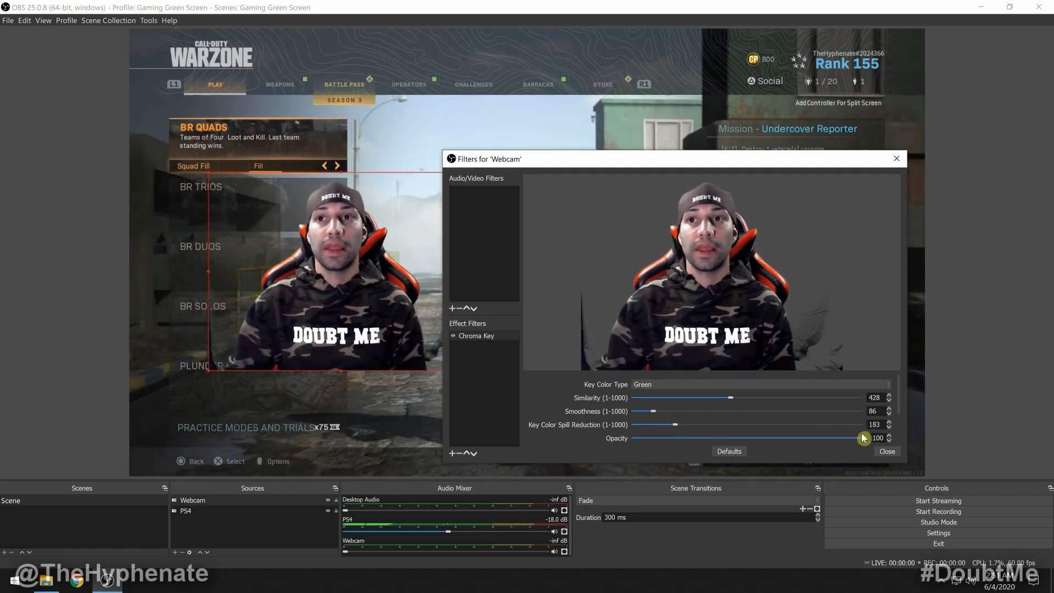
Step: Test the Opacity slider, restore it to 100, and close the Webcam filters
left_click_drag(865, 442, 674, 439)
left_click_drag(743, 437, 879, 437)
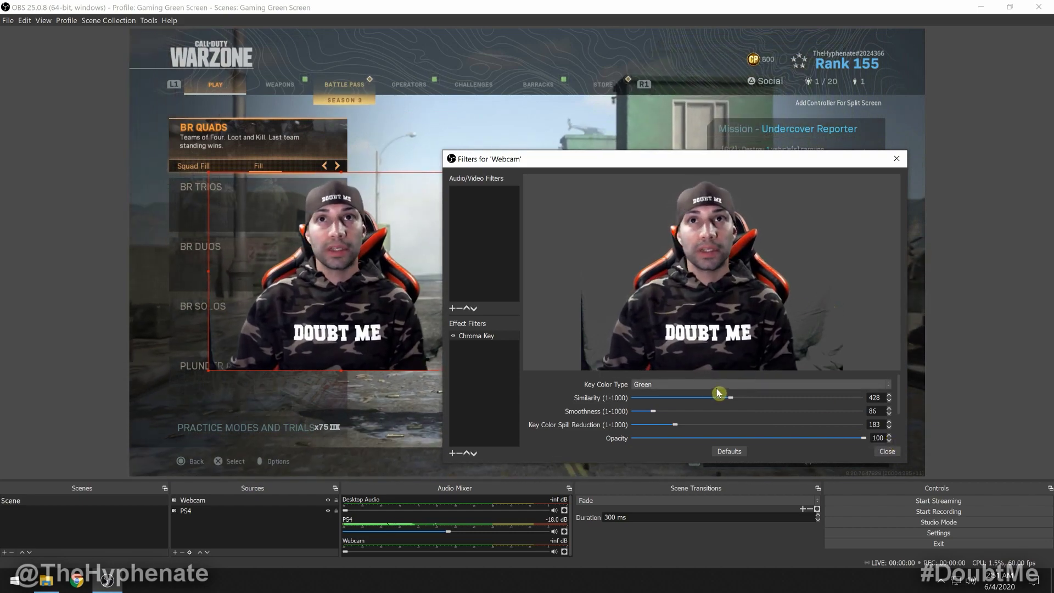
left_click(885, 454)
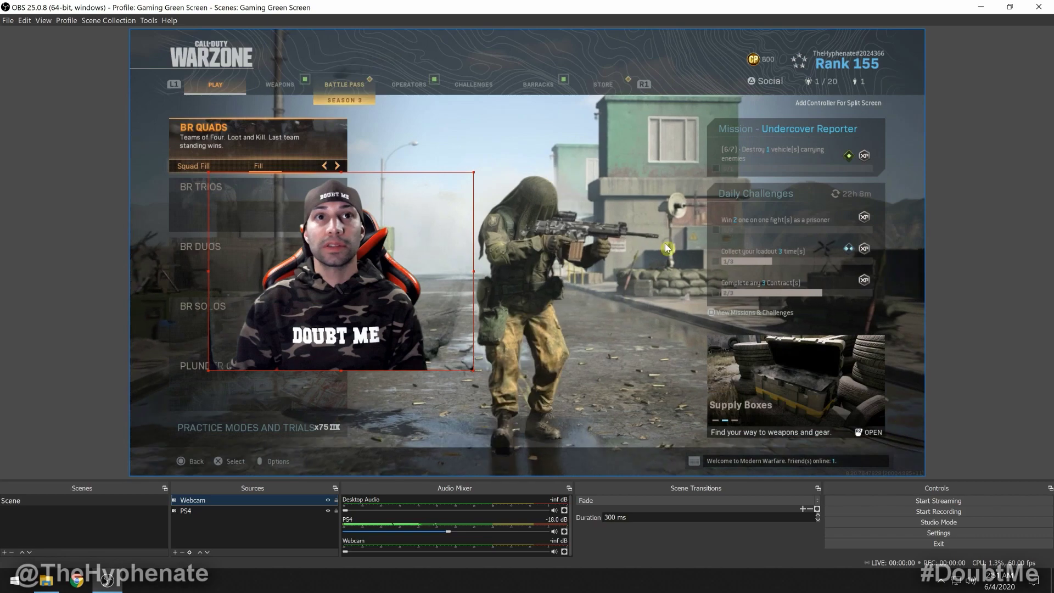
Step: Narrow the keyed webcam box and place it in the gameplay's bottom-left corner
left_click_drag(369, 244, 569, 336)
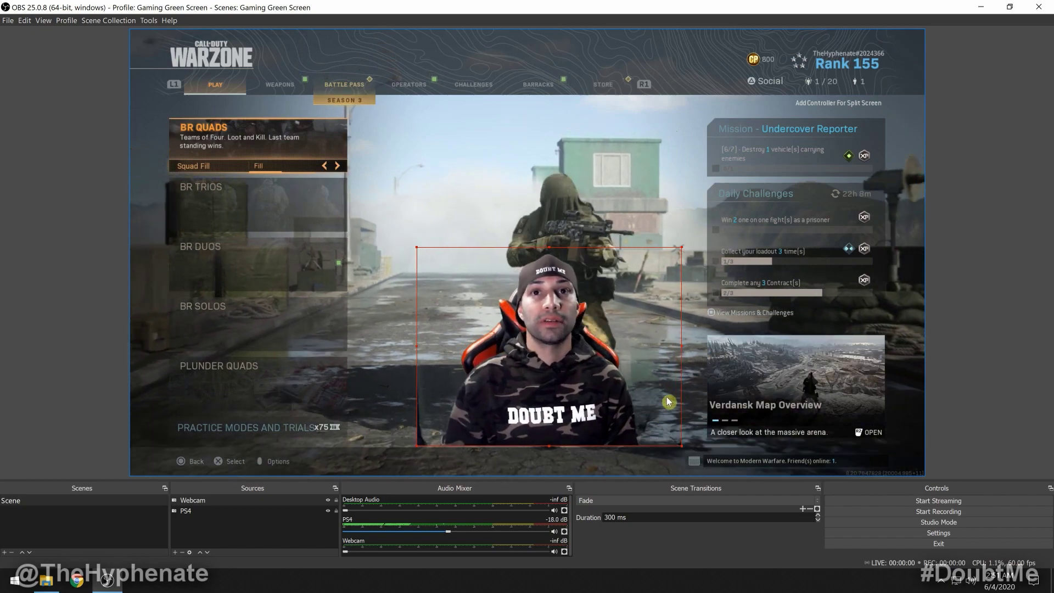
left_click_drag(577, 403, 556, 343)
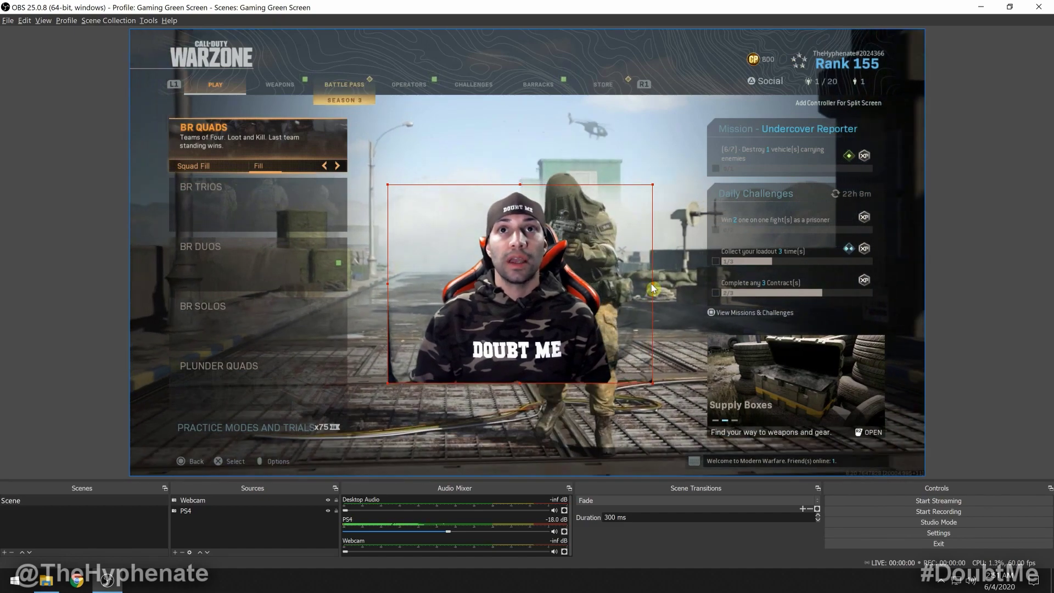
left_click_drag(652, 287, 638, 289)
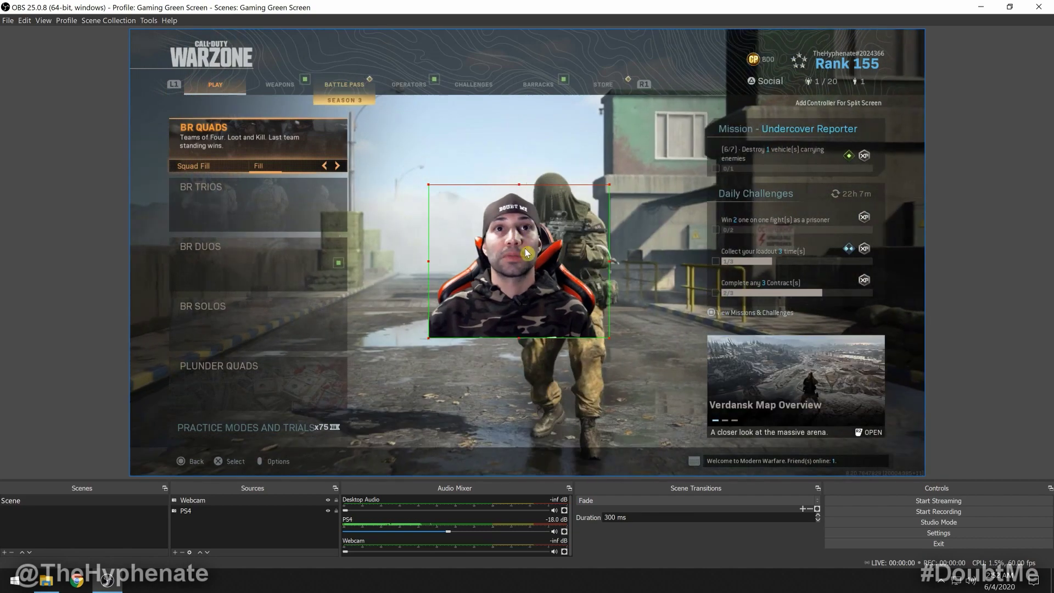
left_click_drag(525, 253, 235, 334)
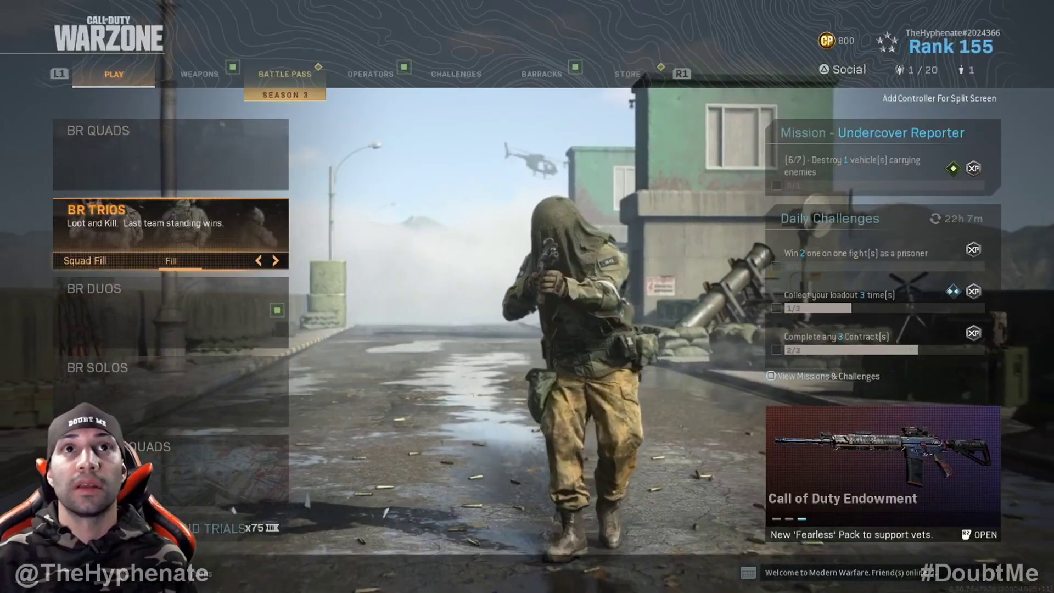
Step: Nudge the selected webcam source slightly upward with the arrow key
key("Up")
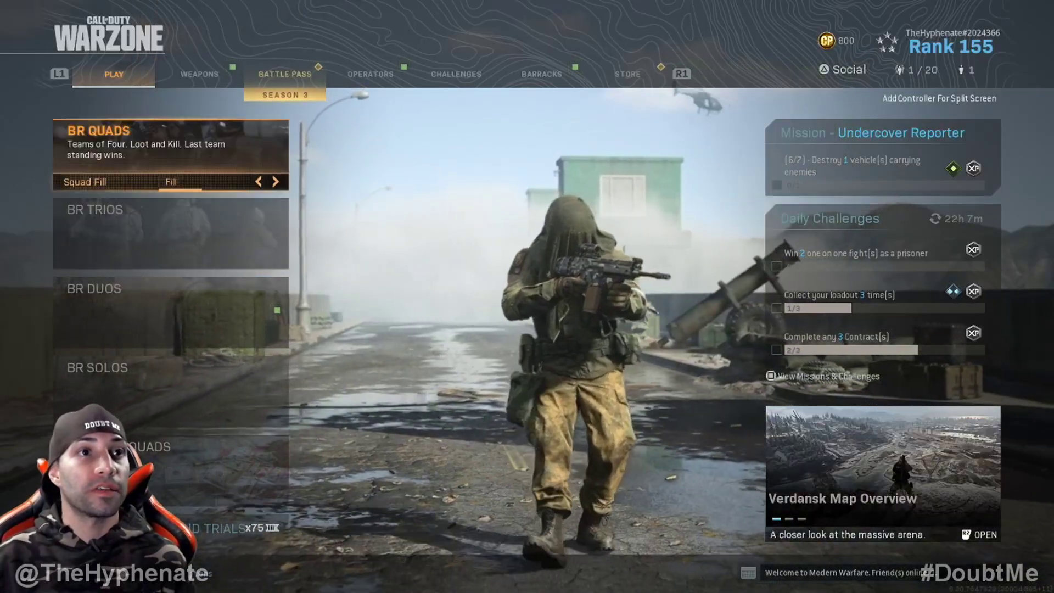